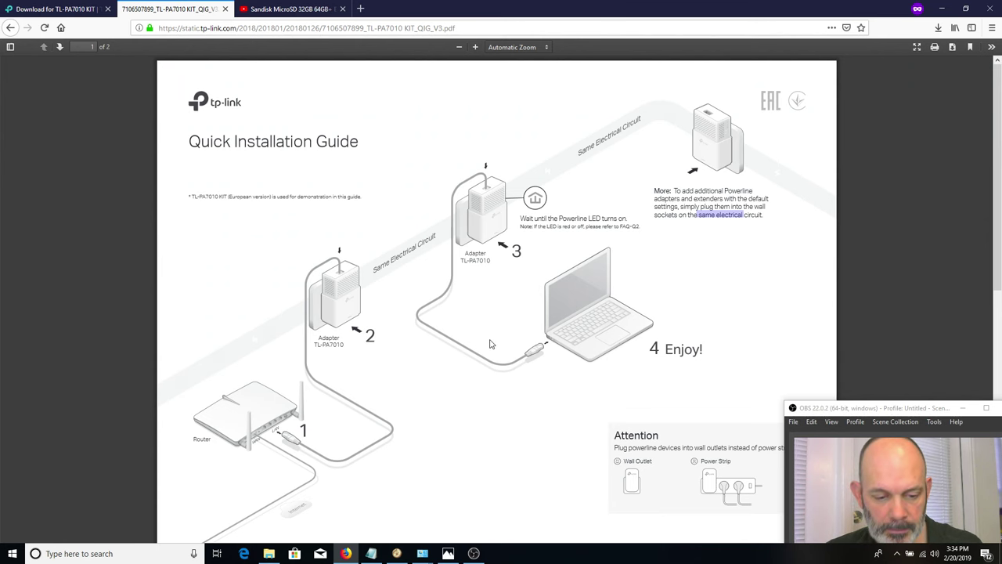
- Go back to the TL-PA7010 KIT V1 download page, close its hardware version list and look over the firmware upgrade notes
left_click(55, 9)
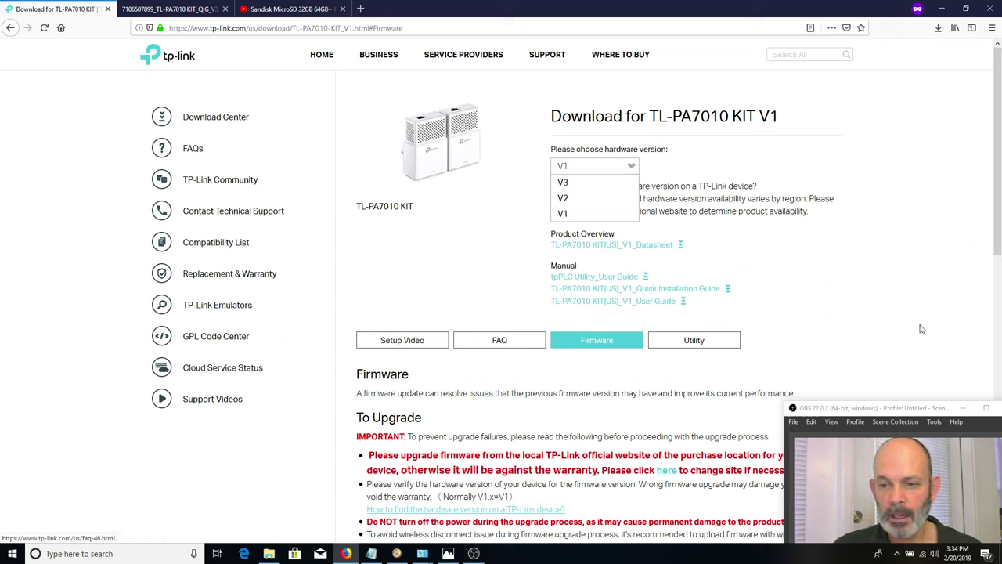
left_click(917, 416)
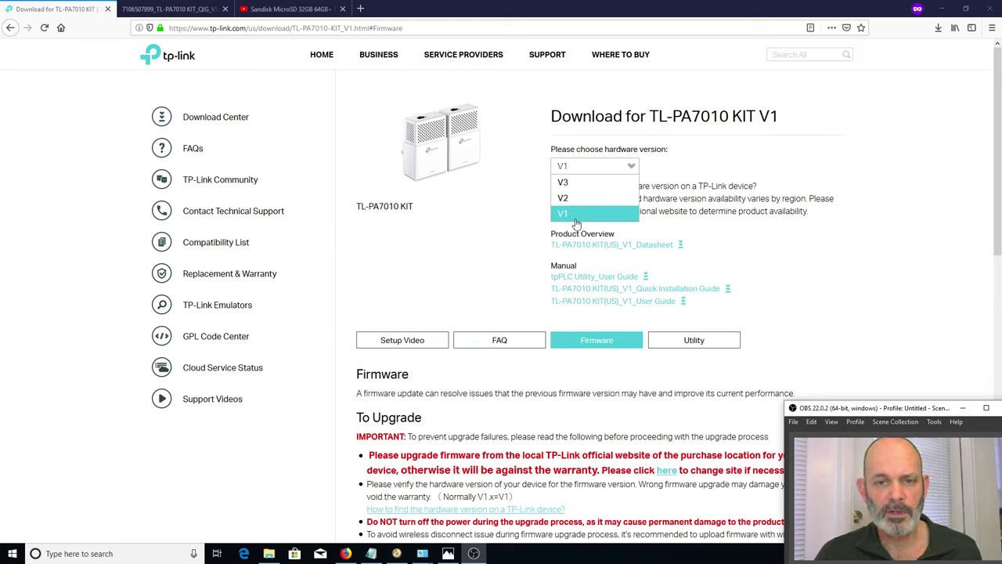
left_click(900, 339)
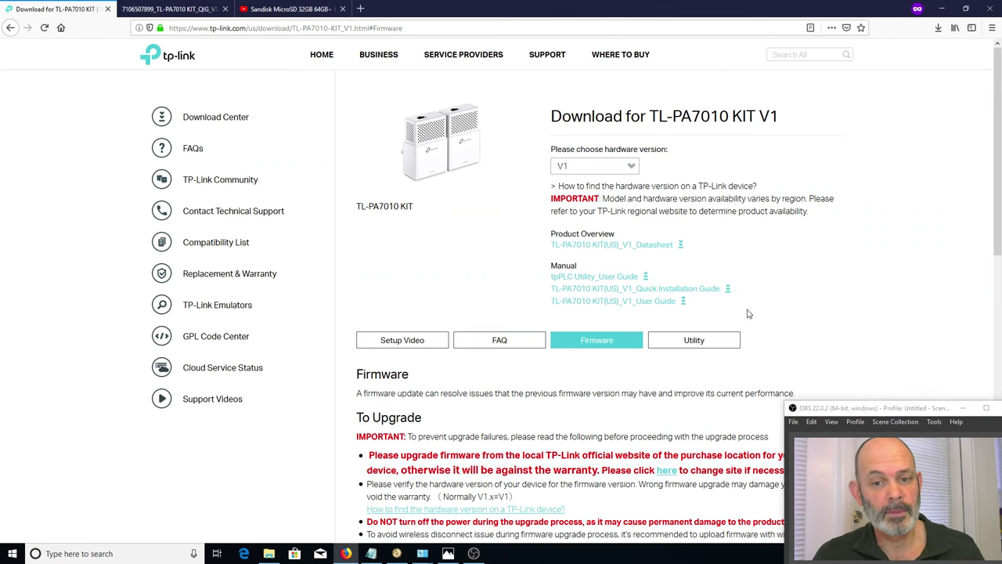
scroll(561, 450, "down", 2)
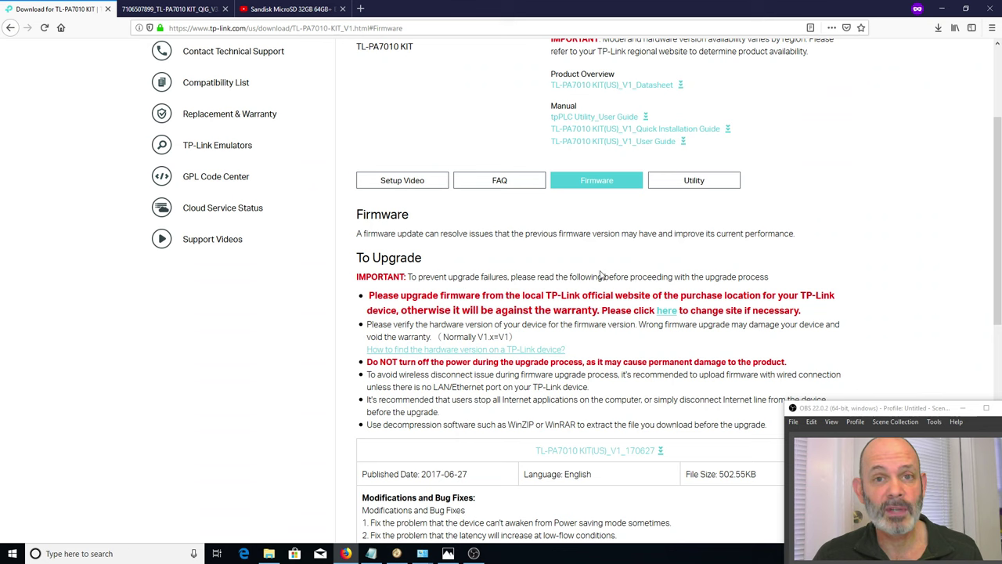
scroll(647, 337, "up", 2)
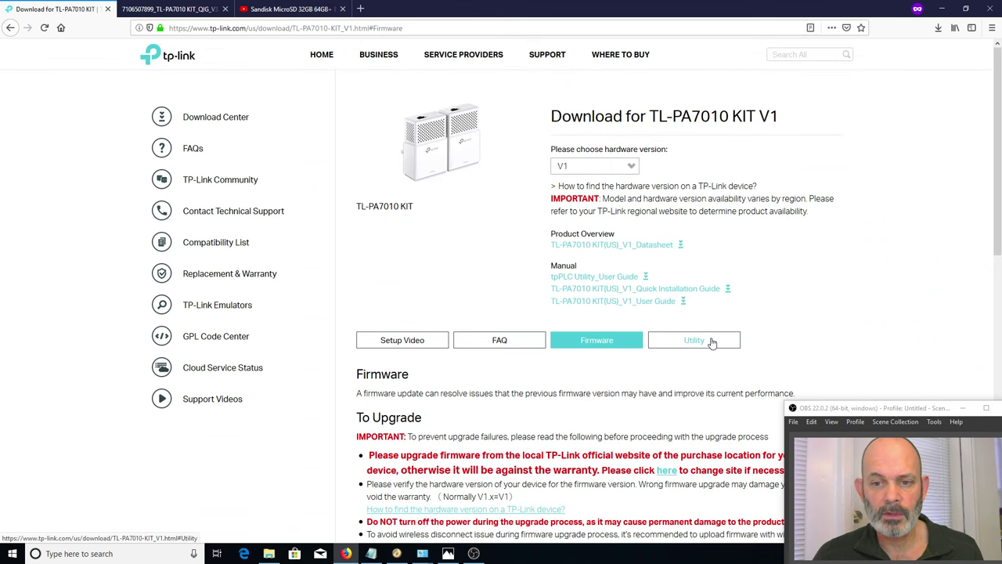
- Show the utility downloads for the TL-PA7010 KIT V1 and look through the Windows and Mac entries
left_click(712, 342)
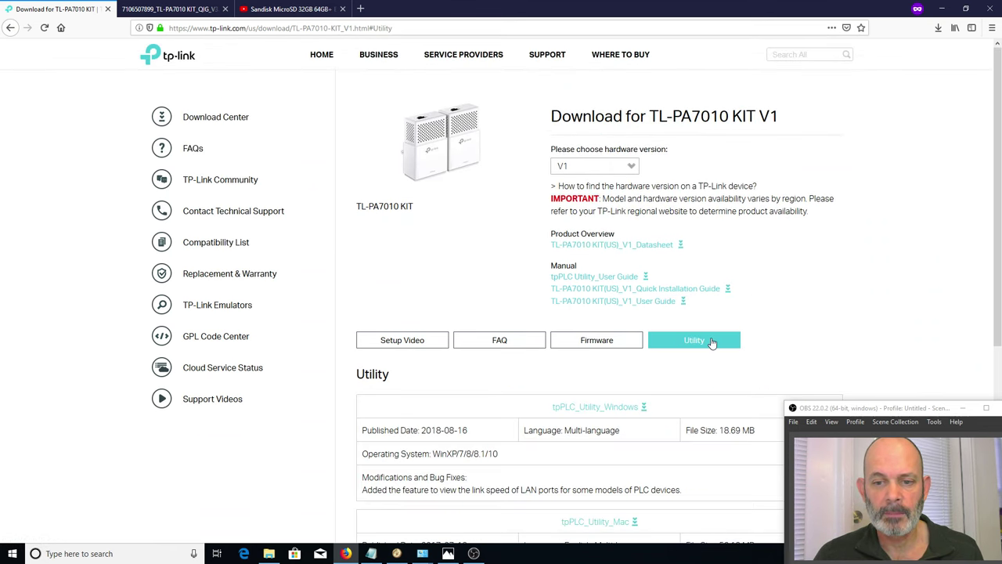
scroll(712, 342, "down", 2)
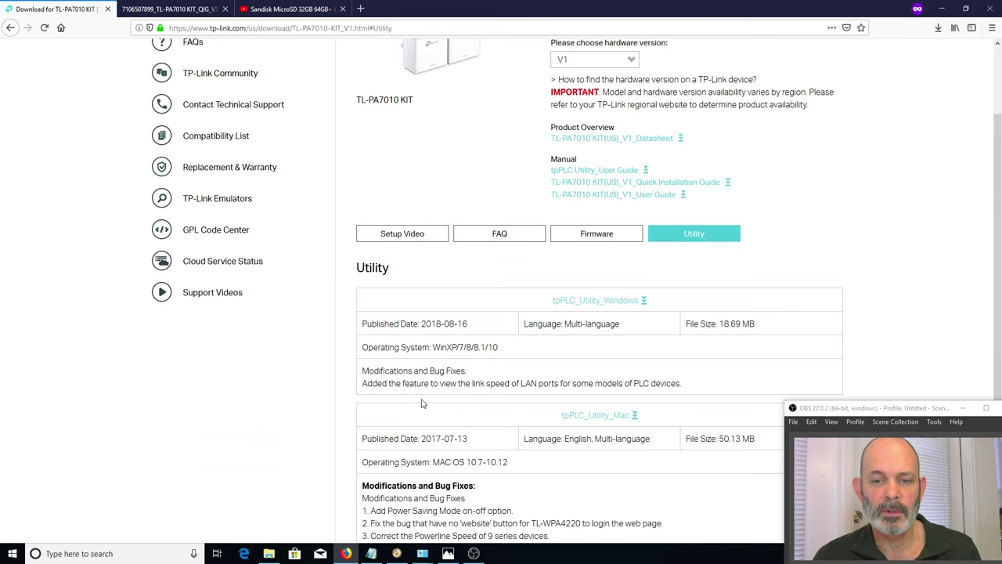
scroll(422, 403, "down", 3)
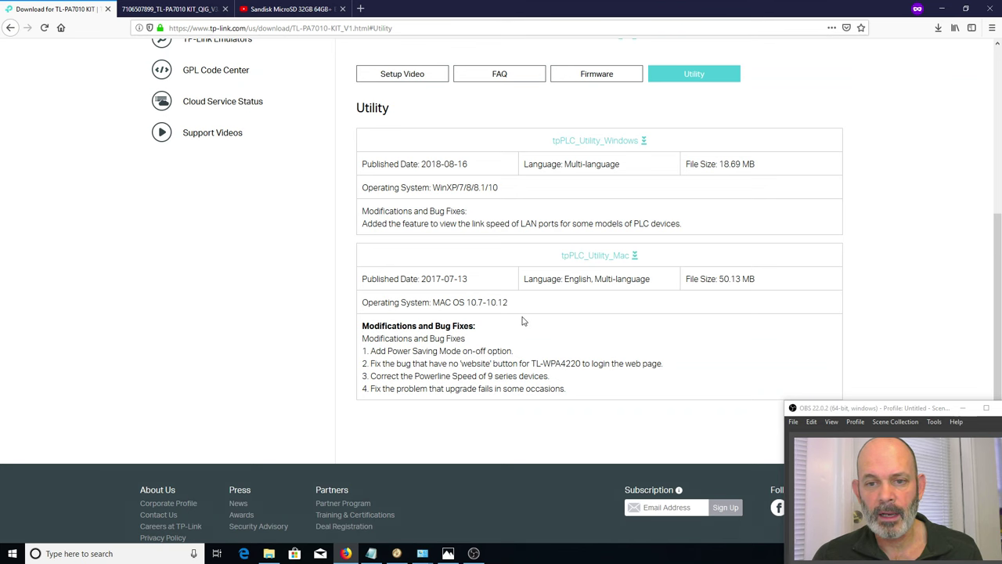
scroll(623, 269, "up", 2)
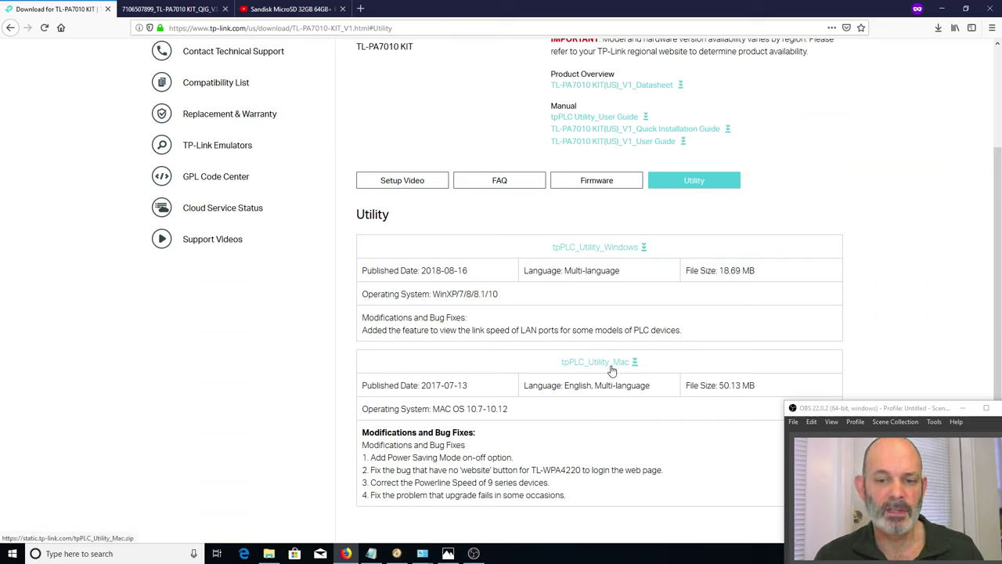
- Download tpPLC_Utility_Windows and save it as PowerLineUtility_Win_180816 in the TP-Link folder inside Downloads
left_click(600, 250)
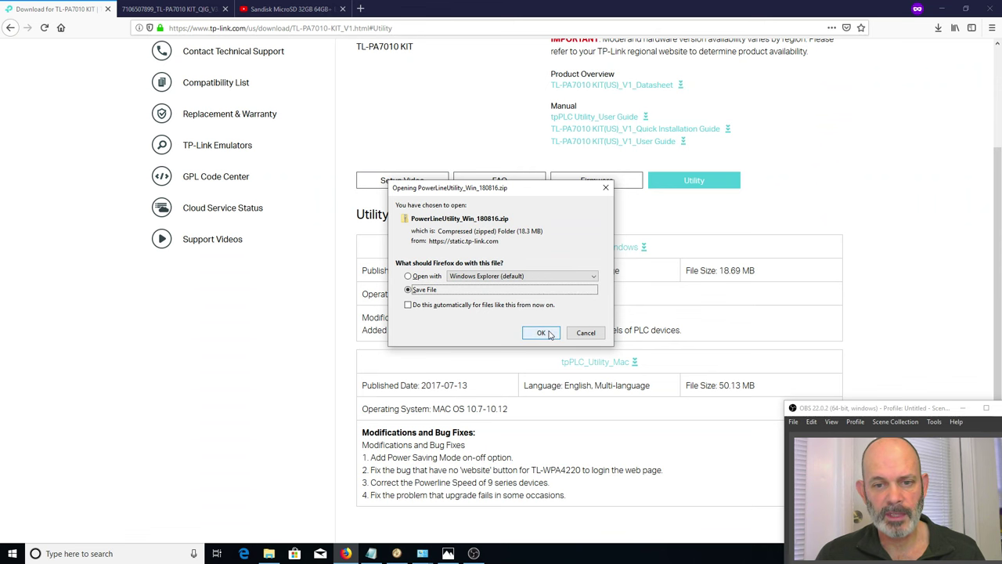
left_click(550, 335)
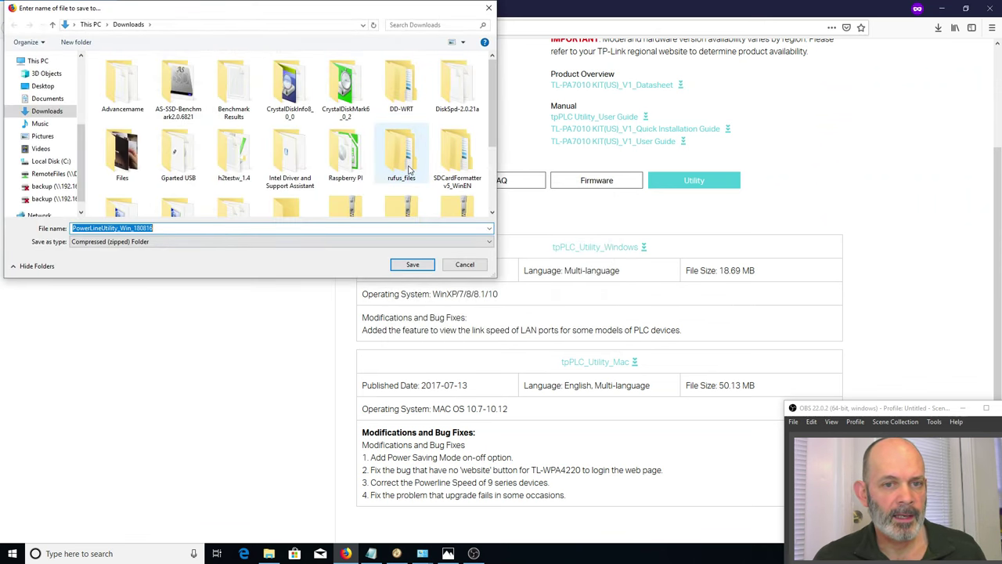
scroll(442, 145, "down", 1)
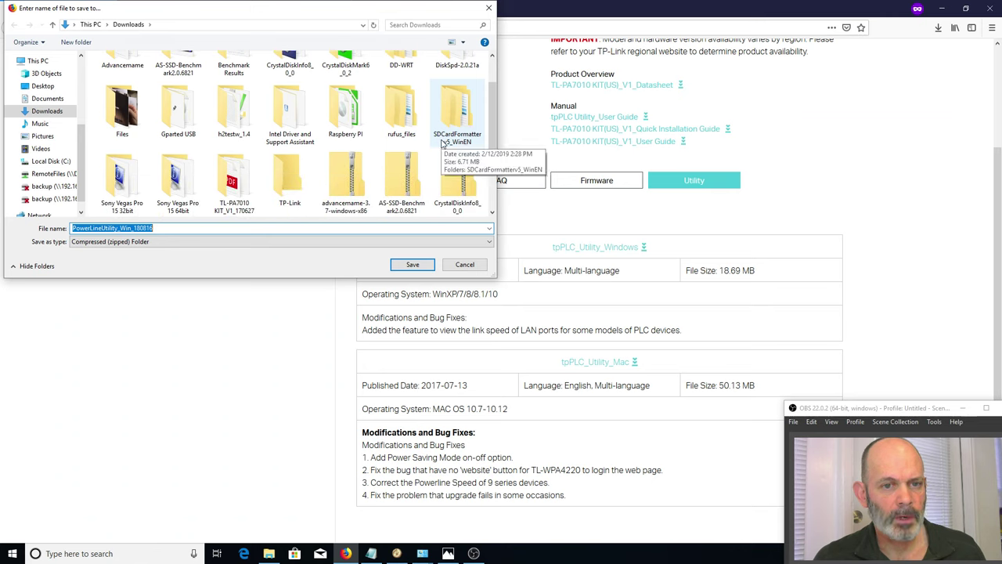
left_click(290, 181)
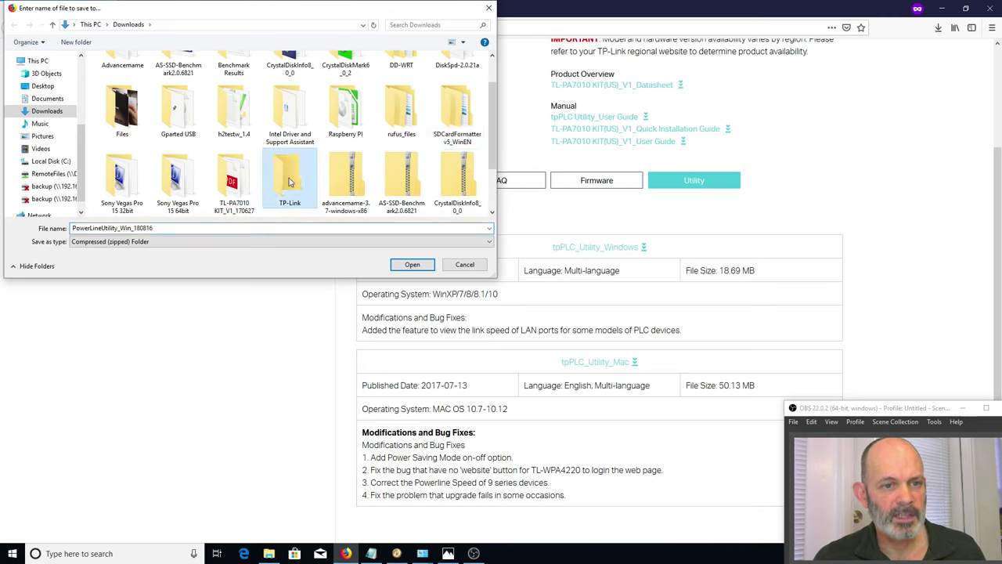
double_click(289, 182)
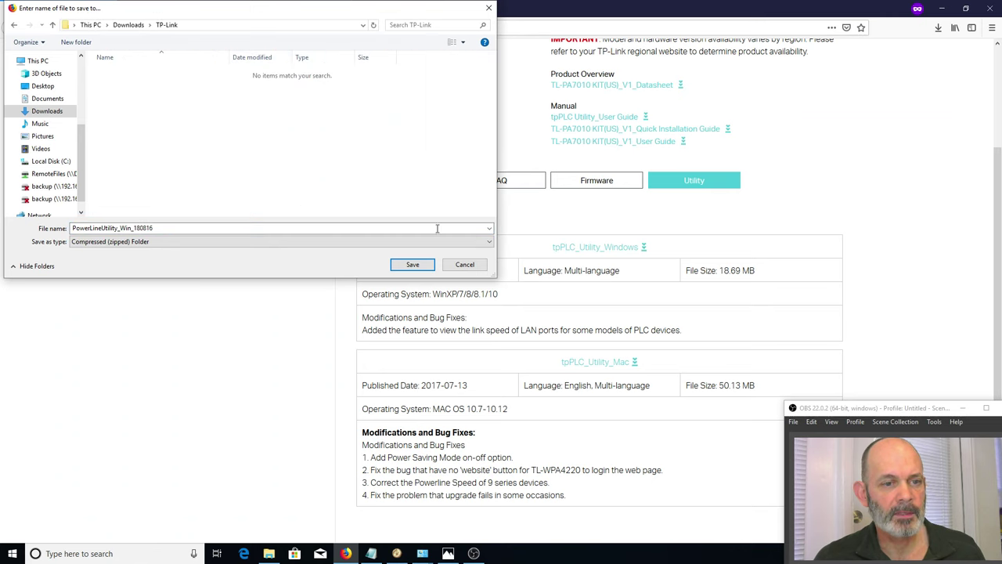
left_click(418, 267)
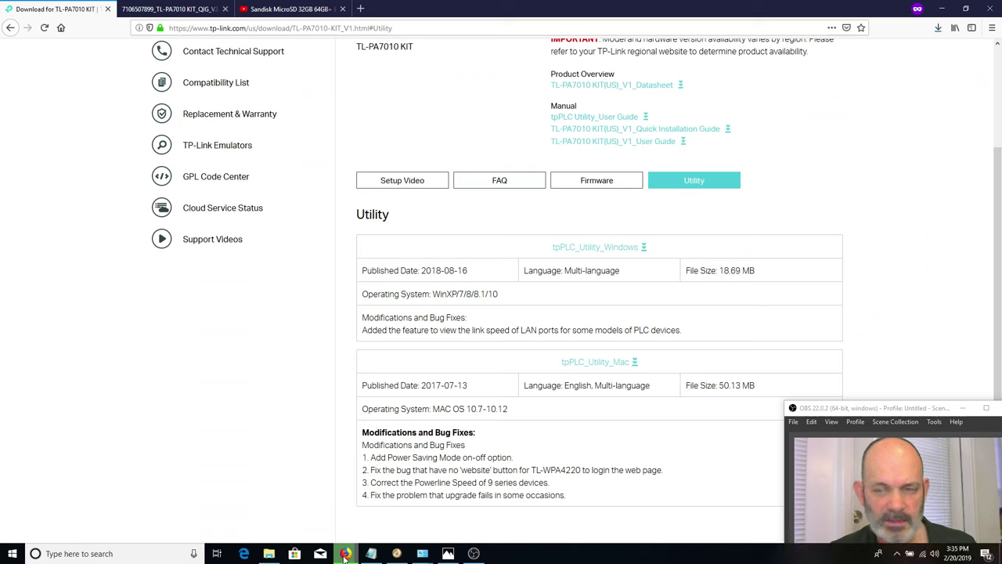
- Open the folder containing the downloaded PowerLineUtility_Win_180816.zip and move its window toward the middle of the screen
mouse_move(345, 554)
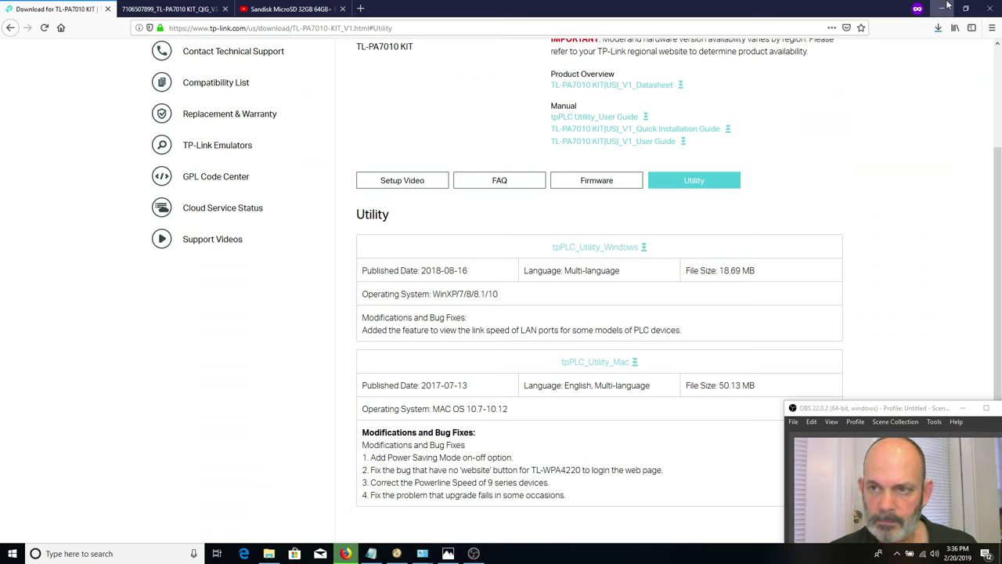
left_click(937, 30)
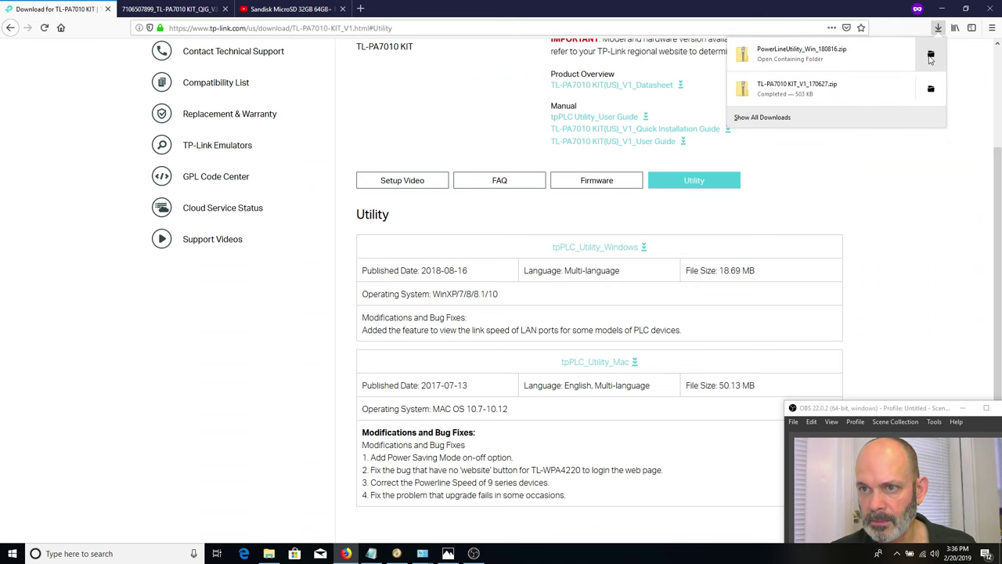
left_click(930, 58)
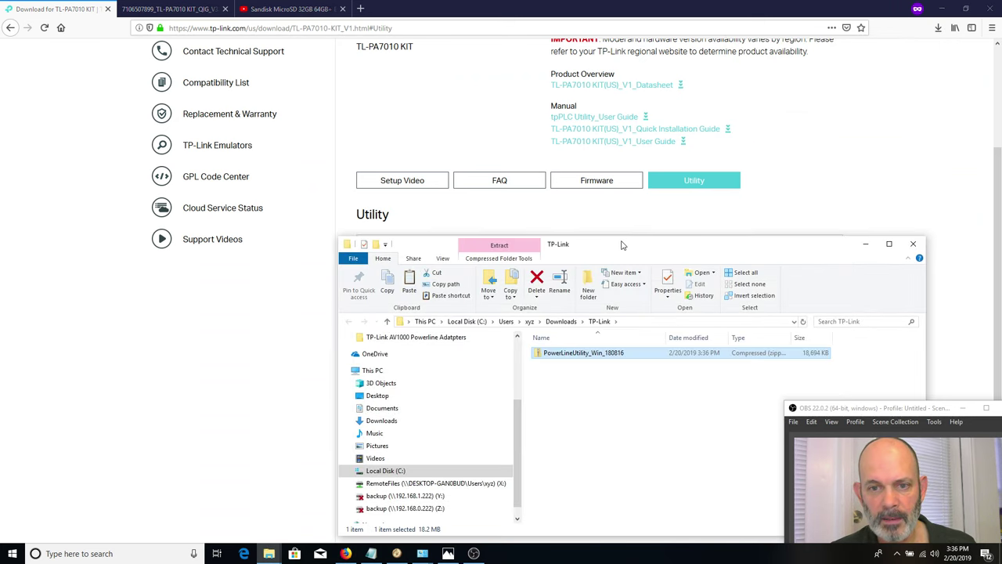
left_click_drag(621, 245, 417, 120)
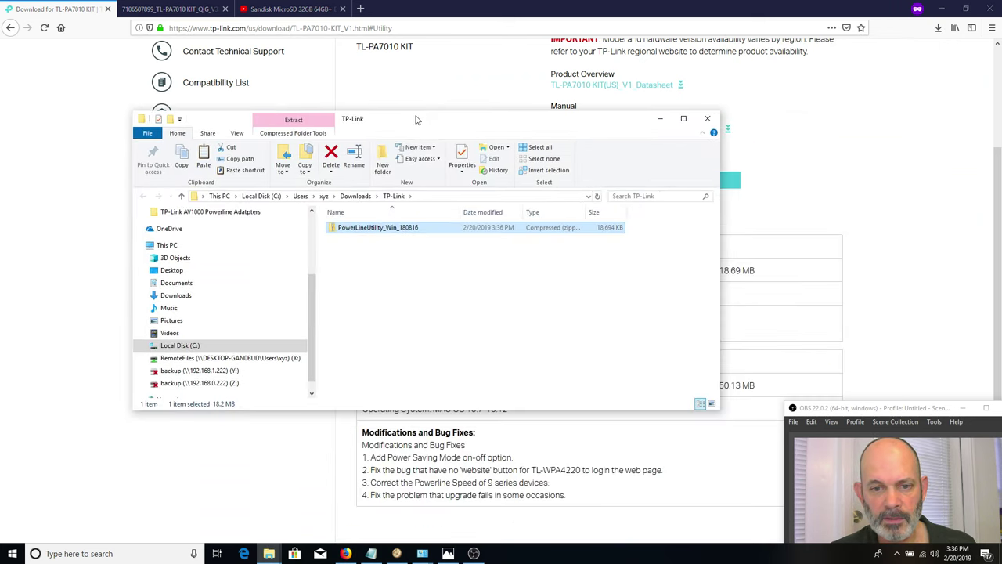
- Extract the PowerLineUtility_Win_180816 archive into its own folder inside TP-Link, showing the extracted files when complete
right_click(364, 228)
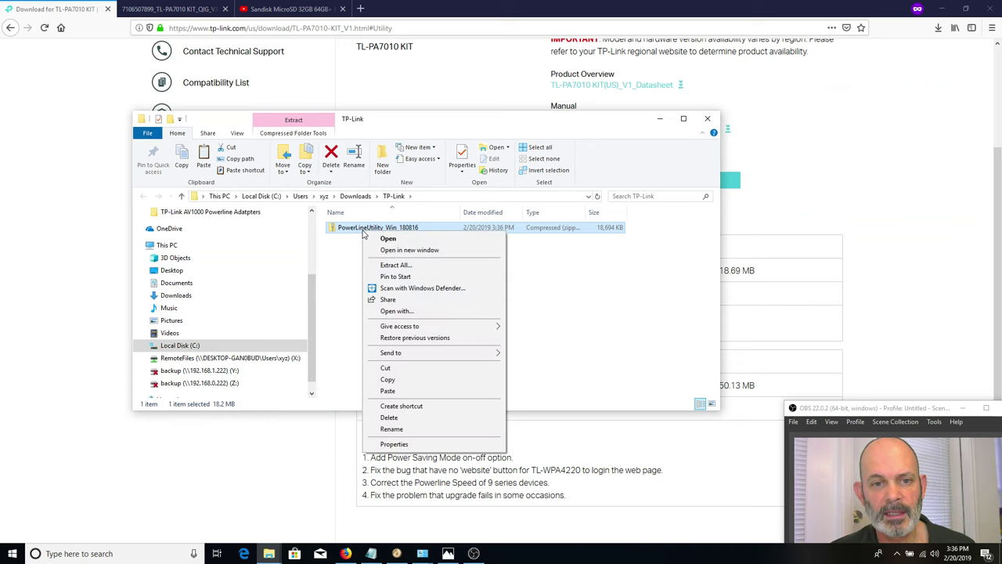
left_click(396, 265)
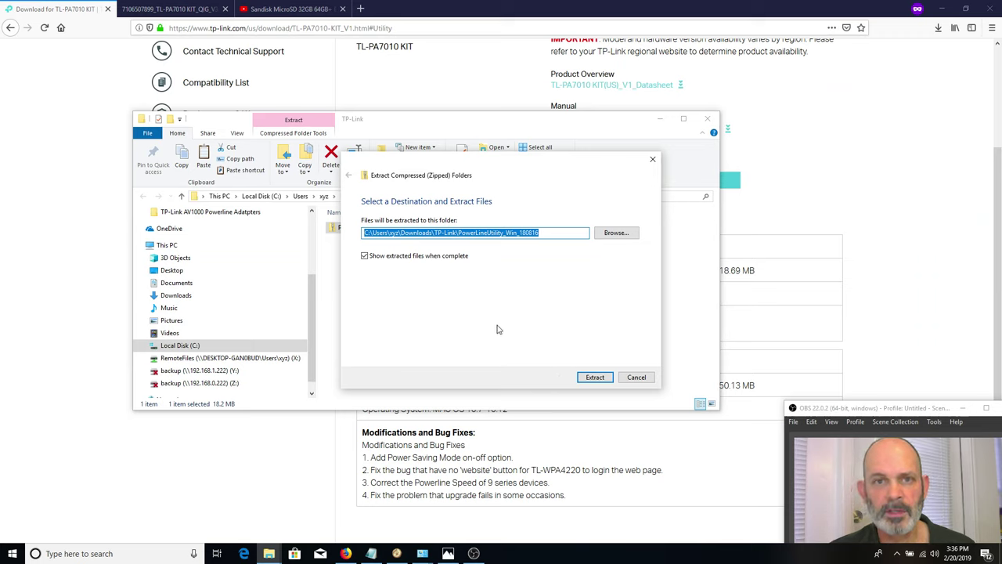
left_click(592, 380)
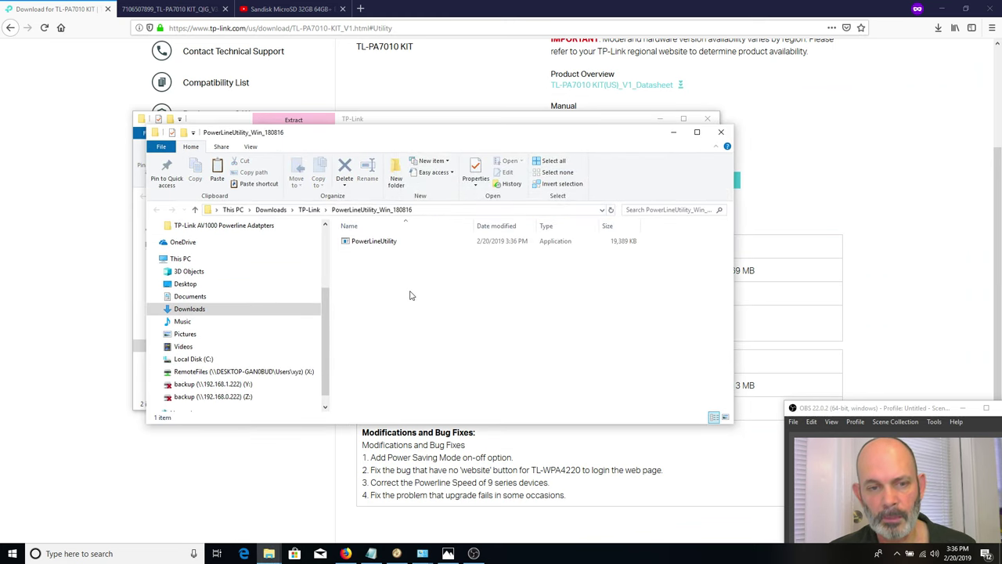
- Run the extracted PowerLineUtility application and allow it to make changes to the device
left_click(370, 244)
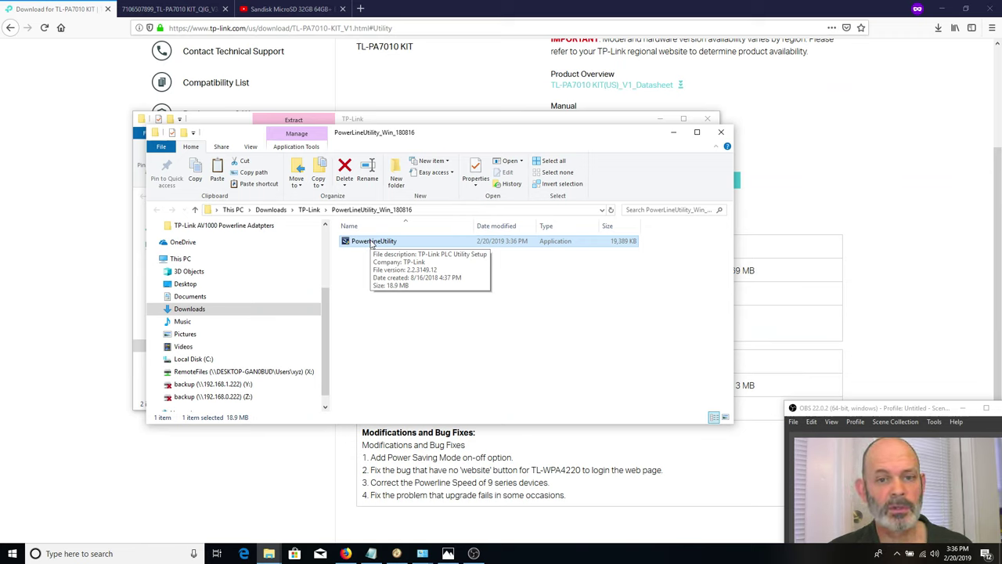
double_click(372, 241)
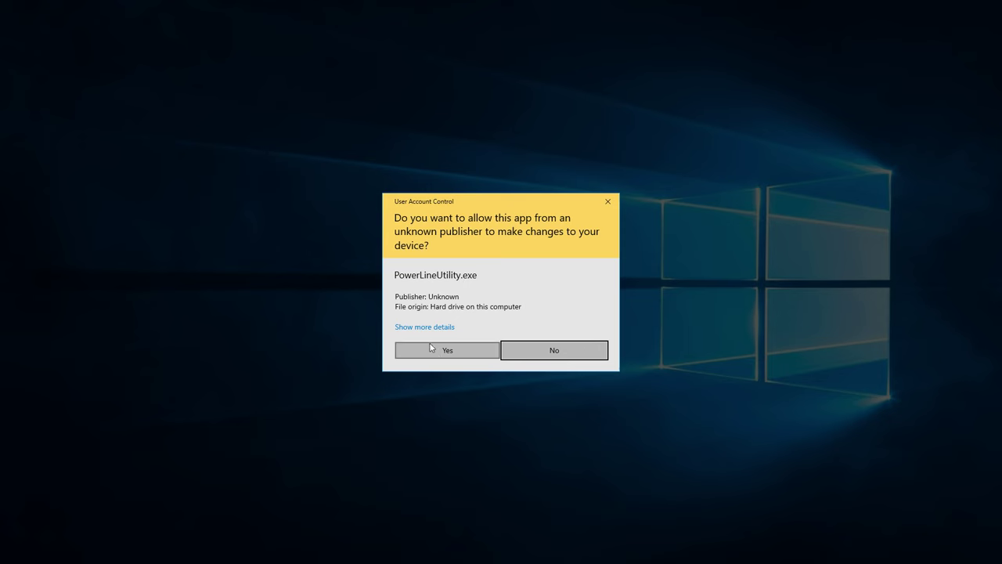
left_click(430, 354)
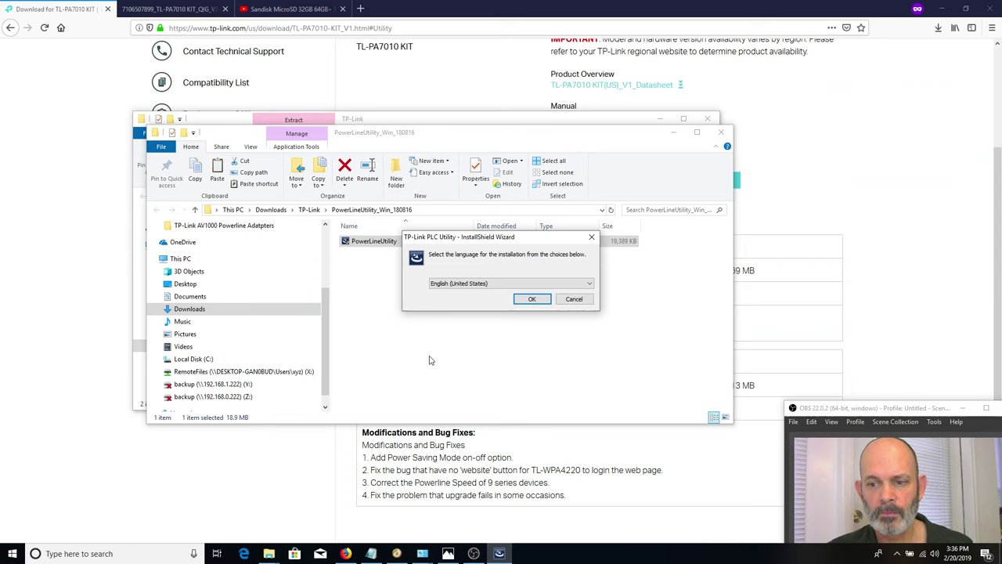
- Keep English (United States) as the installation language for the TP-Link PLC Utility and continue the setup
left_click(533, 300)
left_click(528, 285)
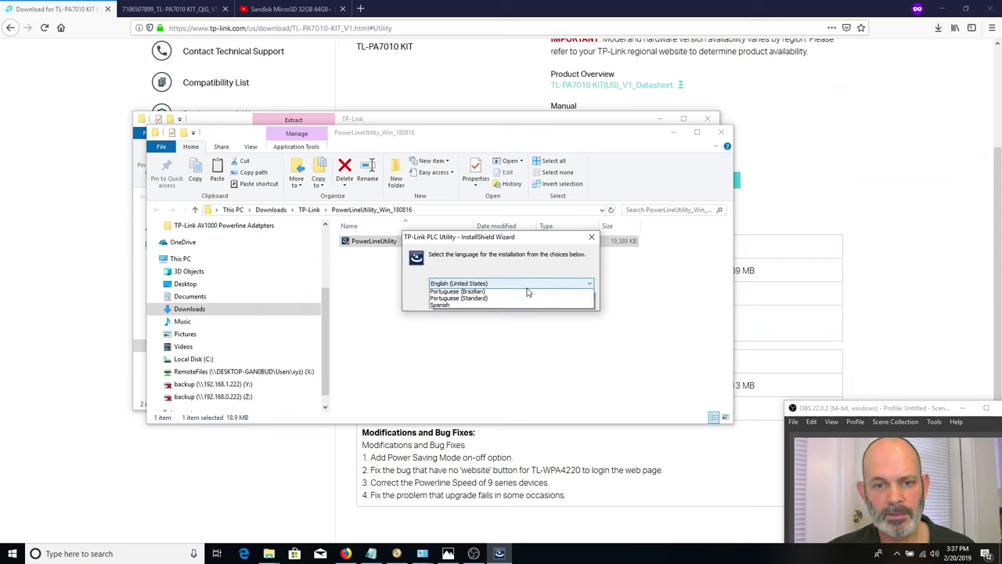
left_click(529, 279)
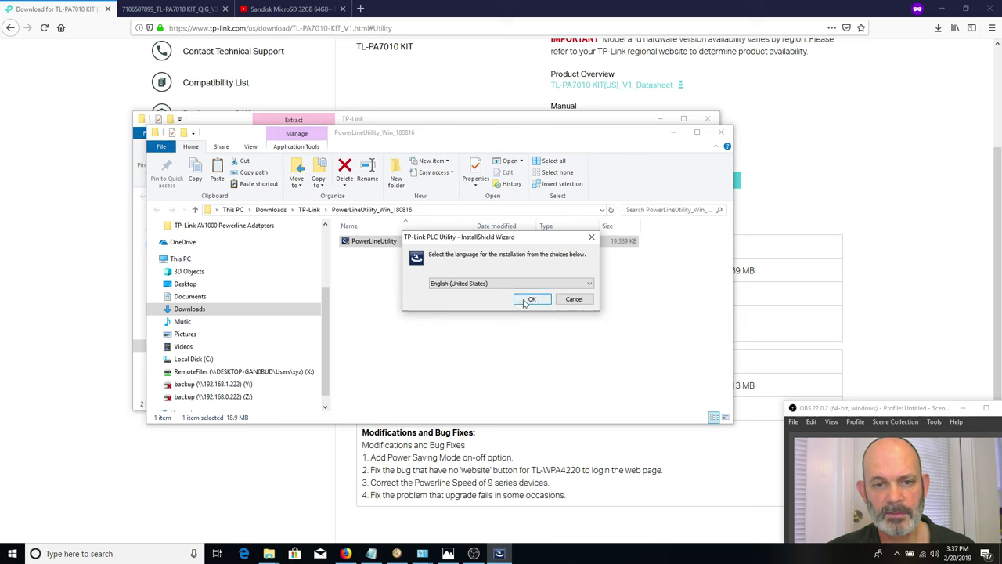
left_click(525, 300)
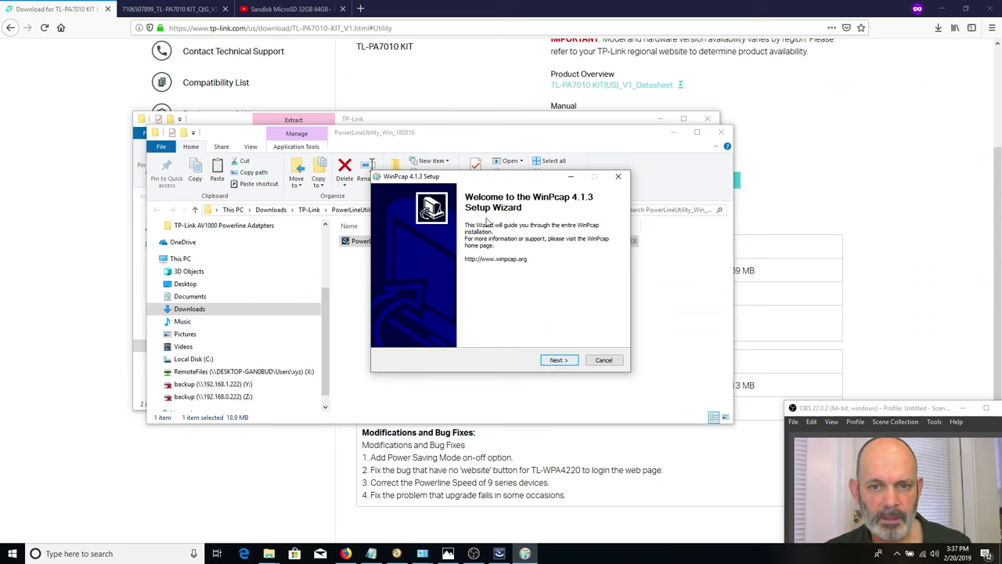
- Install WinPcap 4.1.3, accepting its license and keeping the automatic driver start at boot time, and finish its setup wizard
left_click(559, 361)
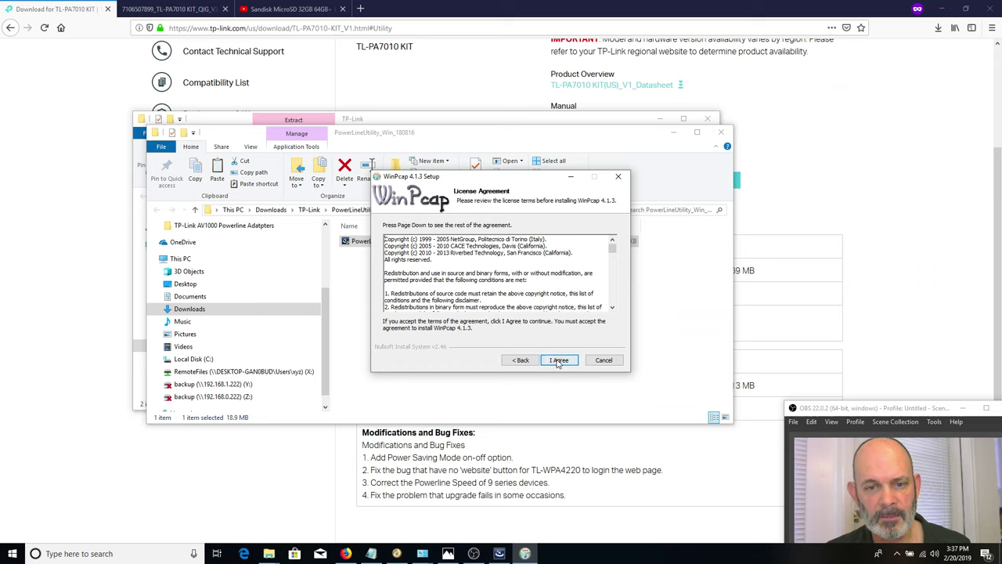
left_click(558, 361)
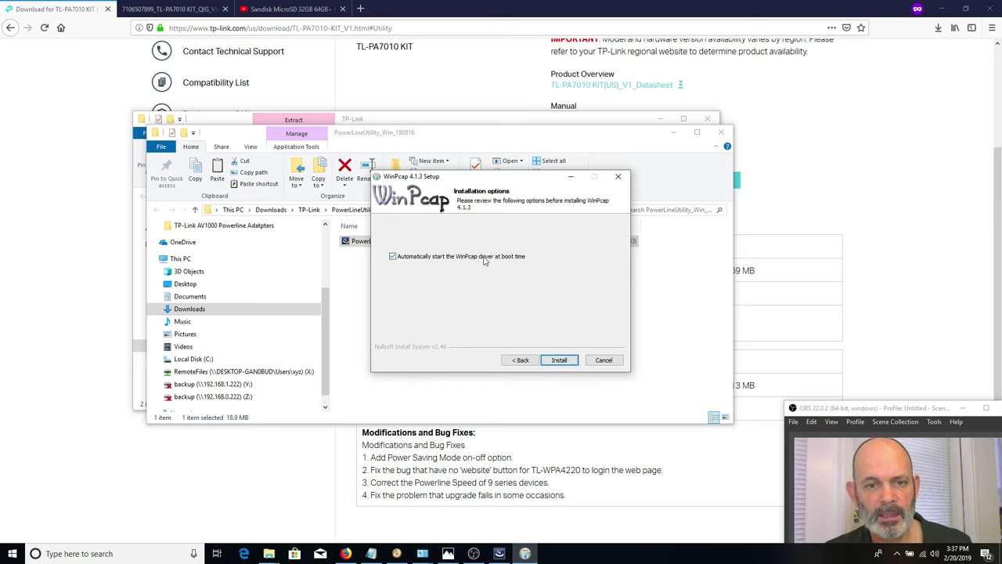
left_click(565, 364)
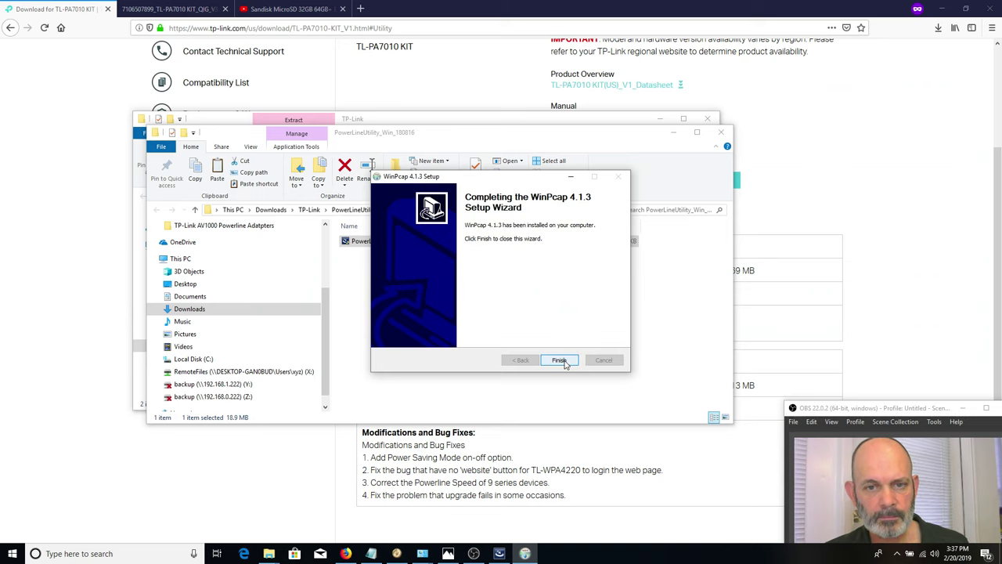
left_click(560, 361)
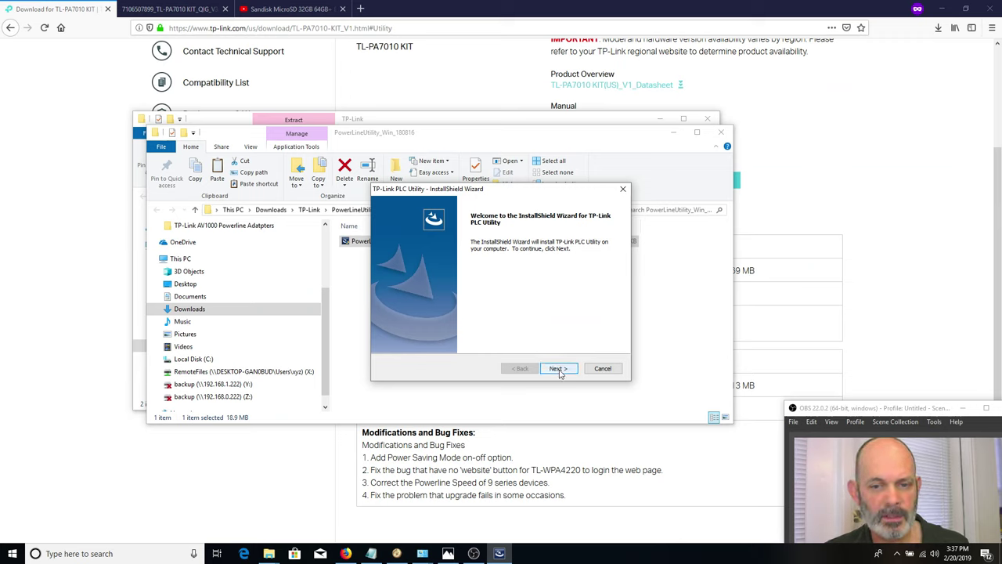
- Install the TP-Link PLC Utility through its setup wizard, finish it, and minimize the PowerLineUtility_Win_180816 folder window
left_click(558, 368)
left_click(559, 369)
left_click(558, 369)
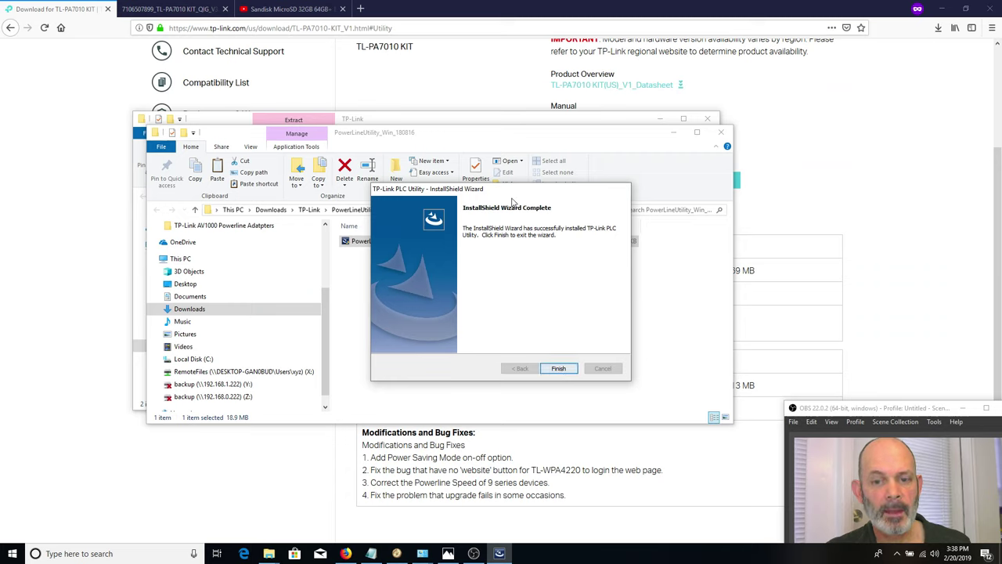
left_click(559, 369)
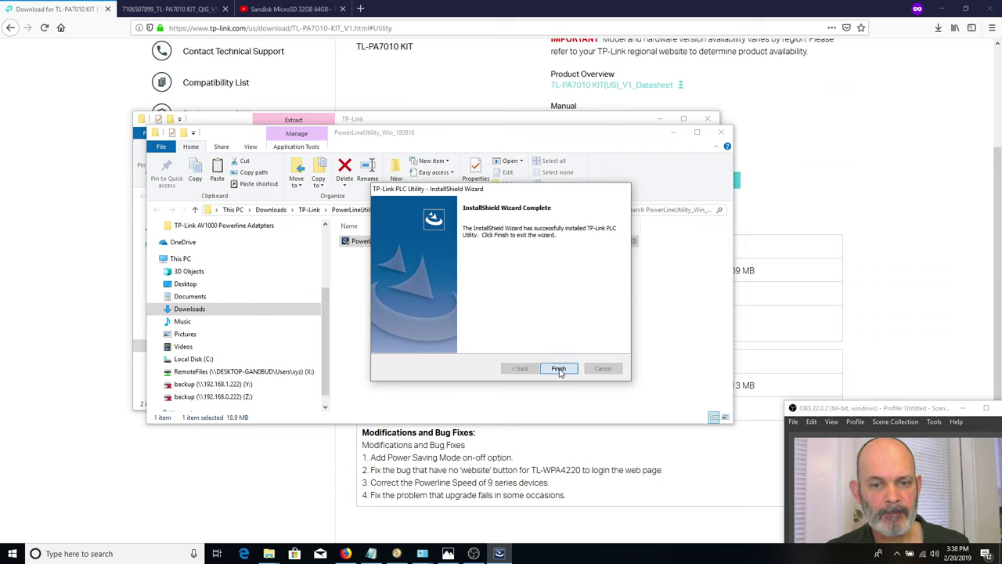
left_click(675, 134)
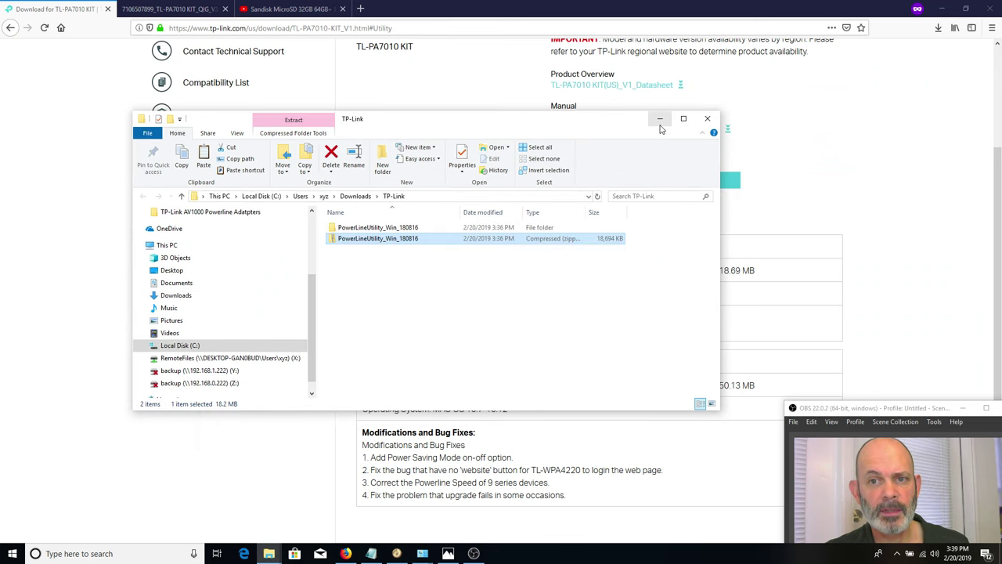
- Minimize the TP-Link folder and browser windows, launch tpPLC from the desktop and allow it to make changes to the device
left_click(660, 118)
left_click(940, 8)
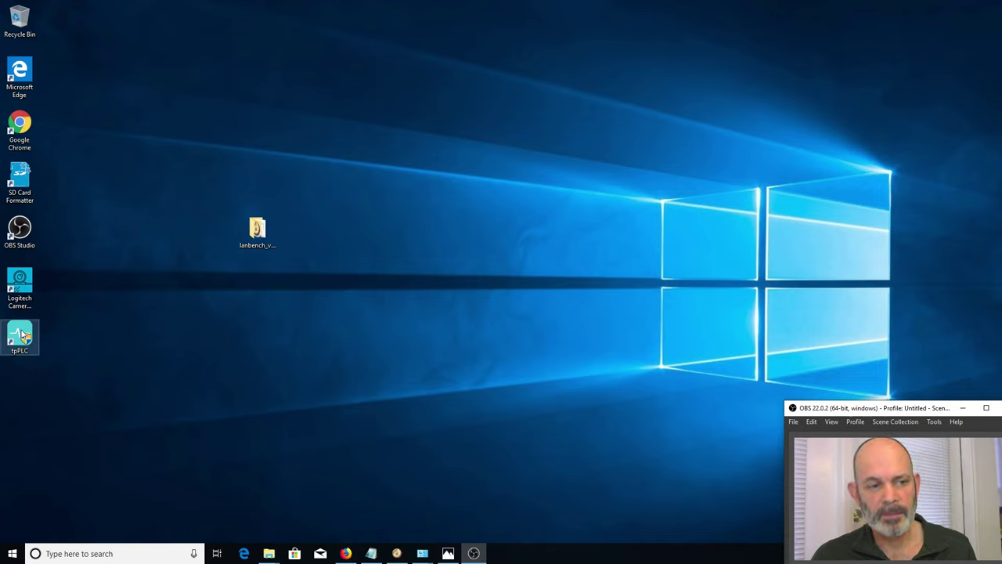
double_click(22, 335)
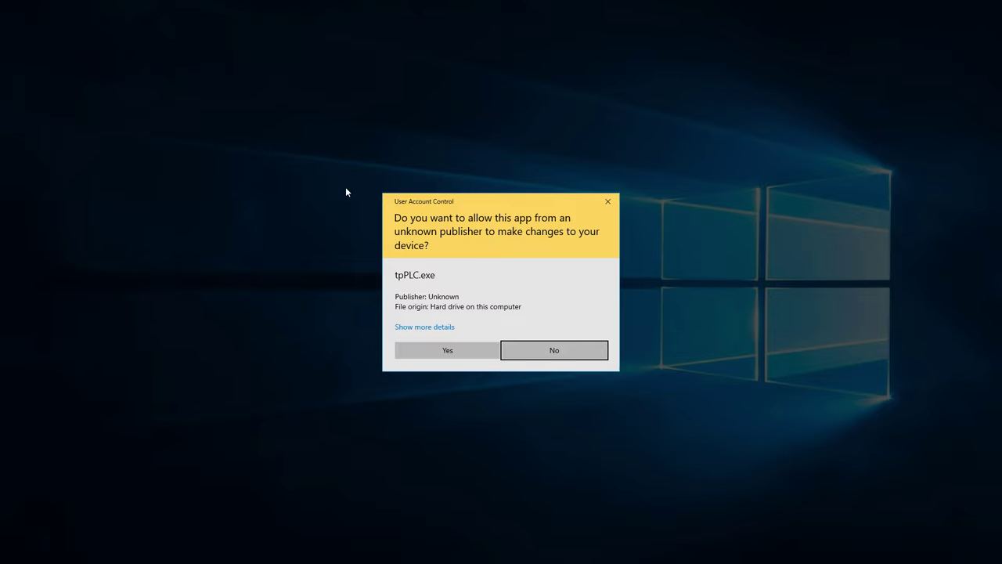
left_click(439, 354)
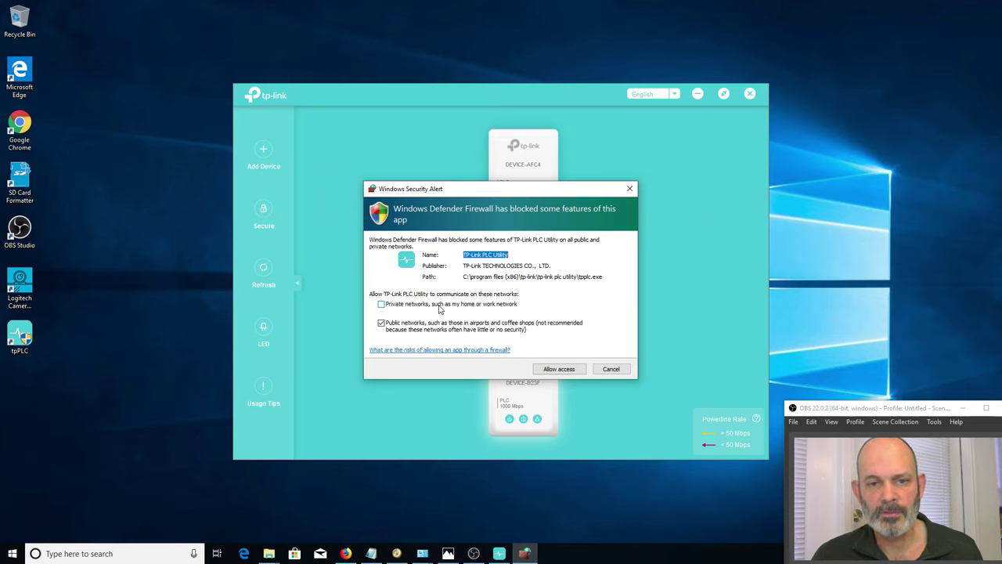
- Allow the TP-Link PLC Utility through Windows Defender Firewall on both private and public networks
left_click(441, 305)
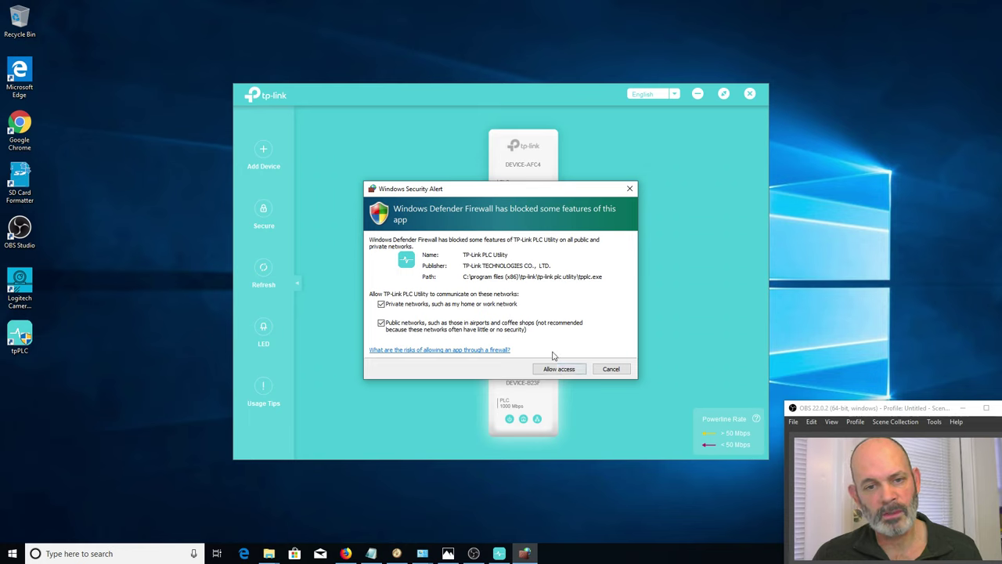
left_click(382, 305)
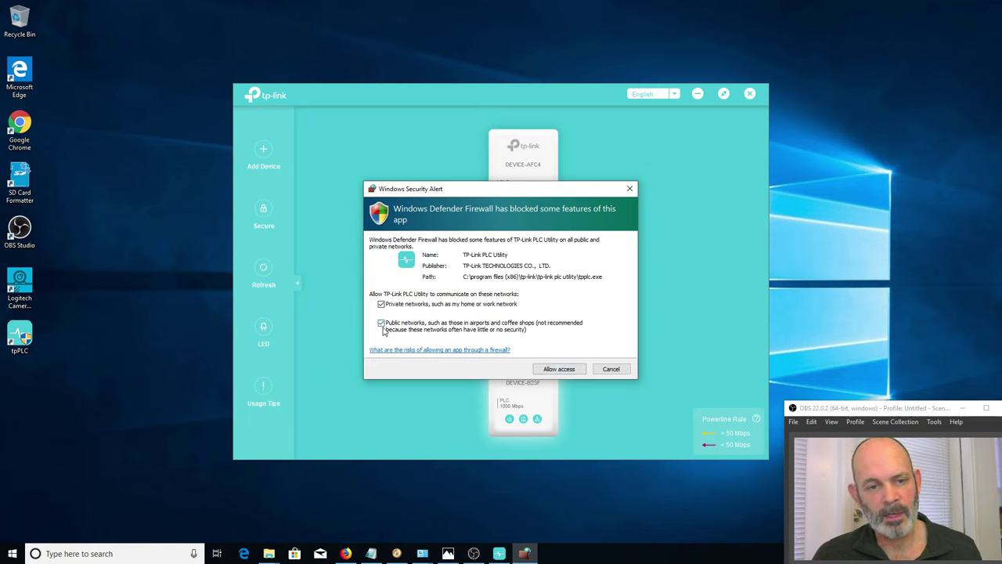
left_click(575, 371)
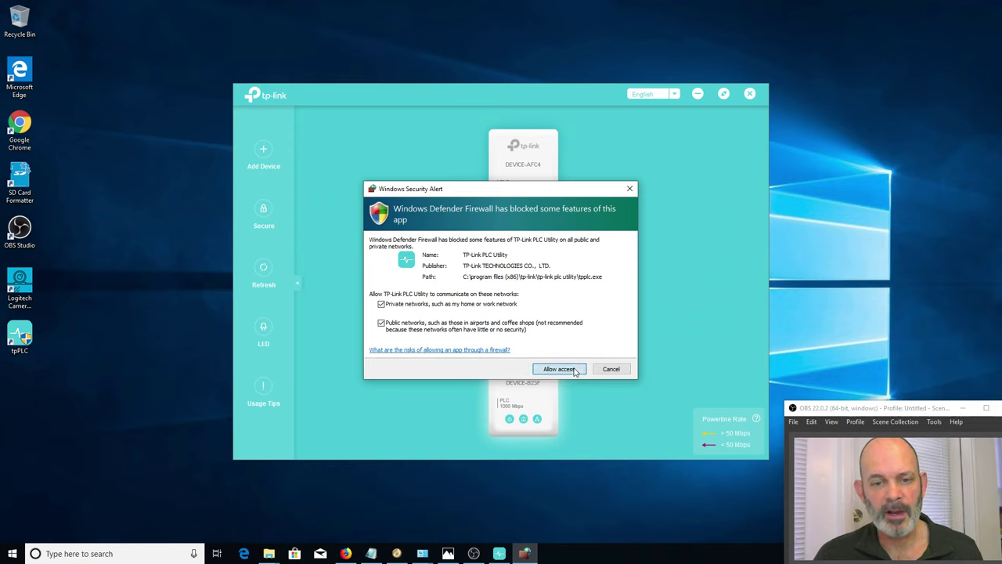
left_click(559, 369)
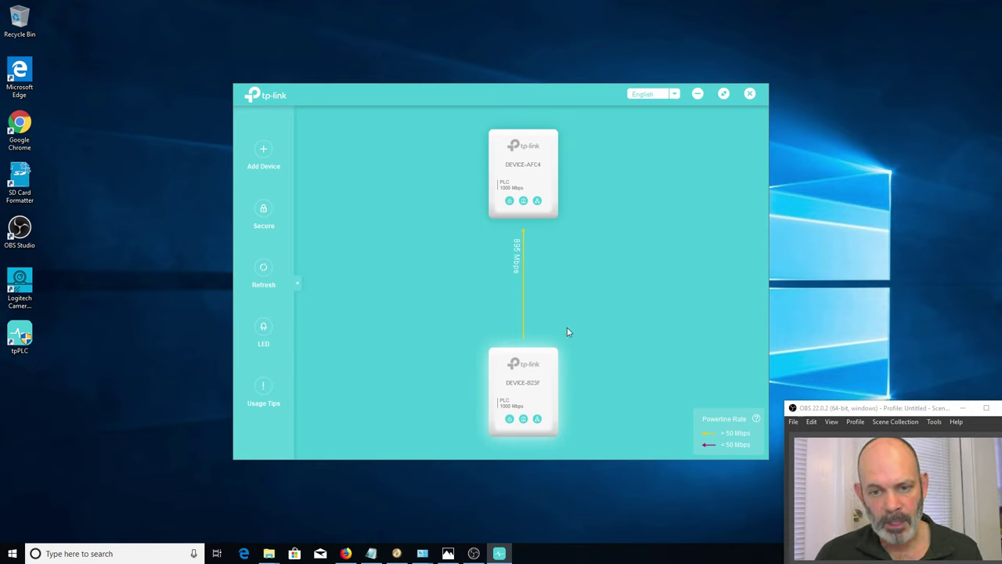
- Examine the two powerline adapters, the link rate between them and the Powerline Rate legend
mouse_move(530, 405)
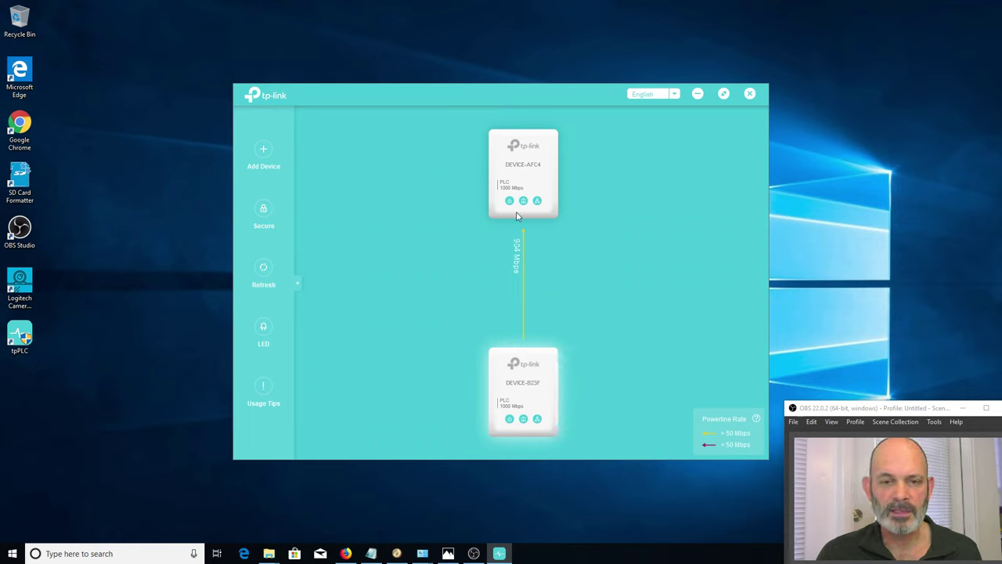
mouse_move(516, 176)
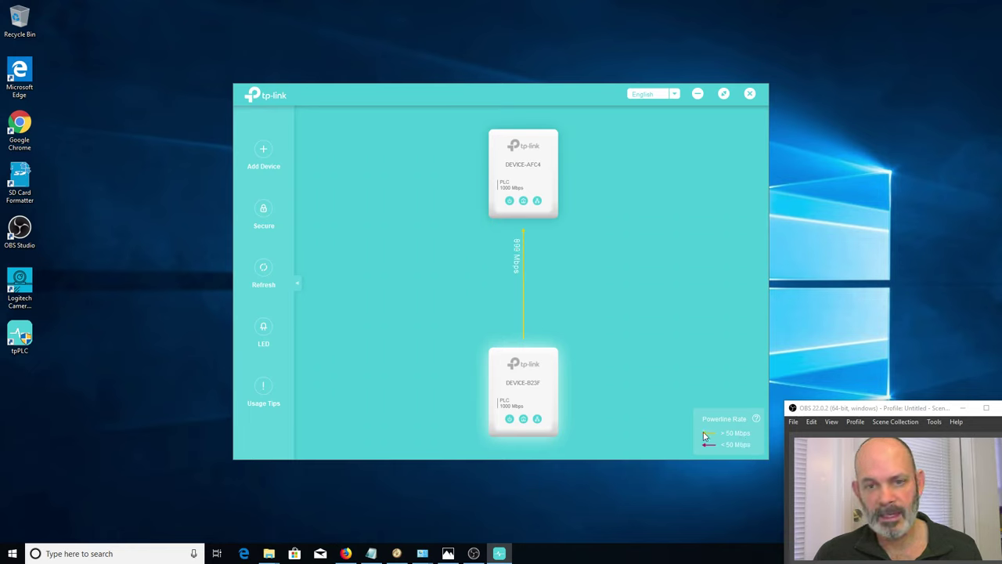
mouse_move(519, 232)
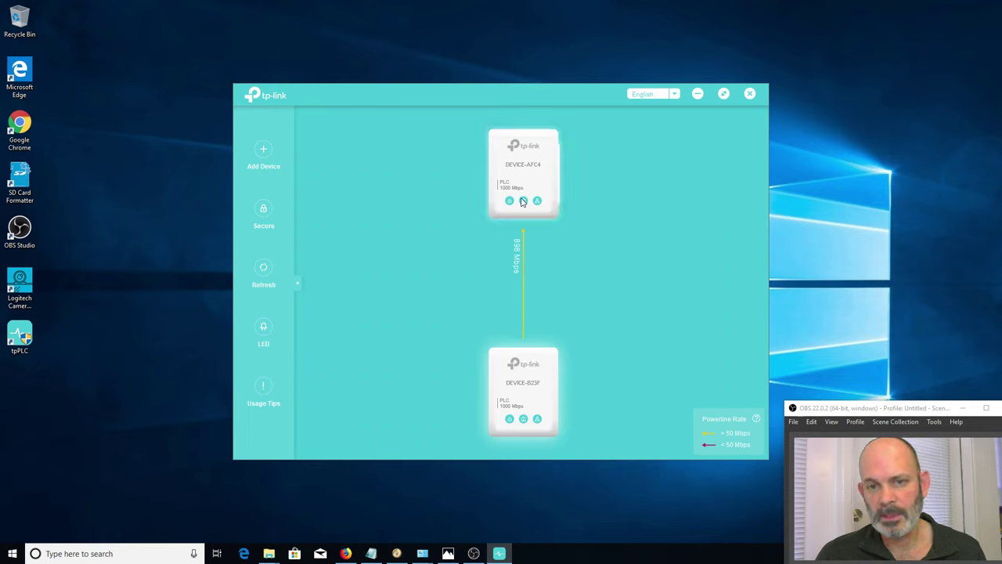
mouse_move(531, 376)
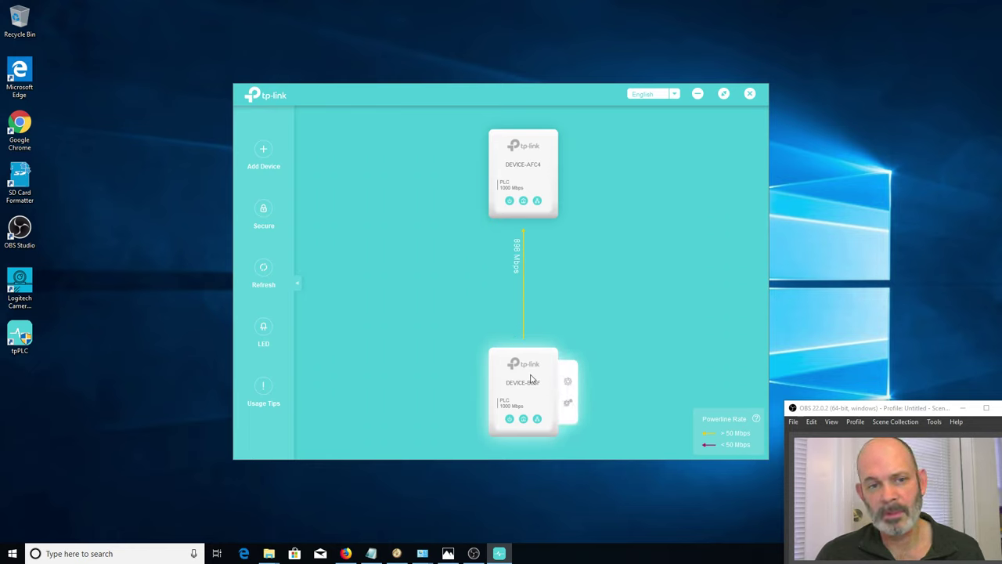